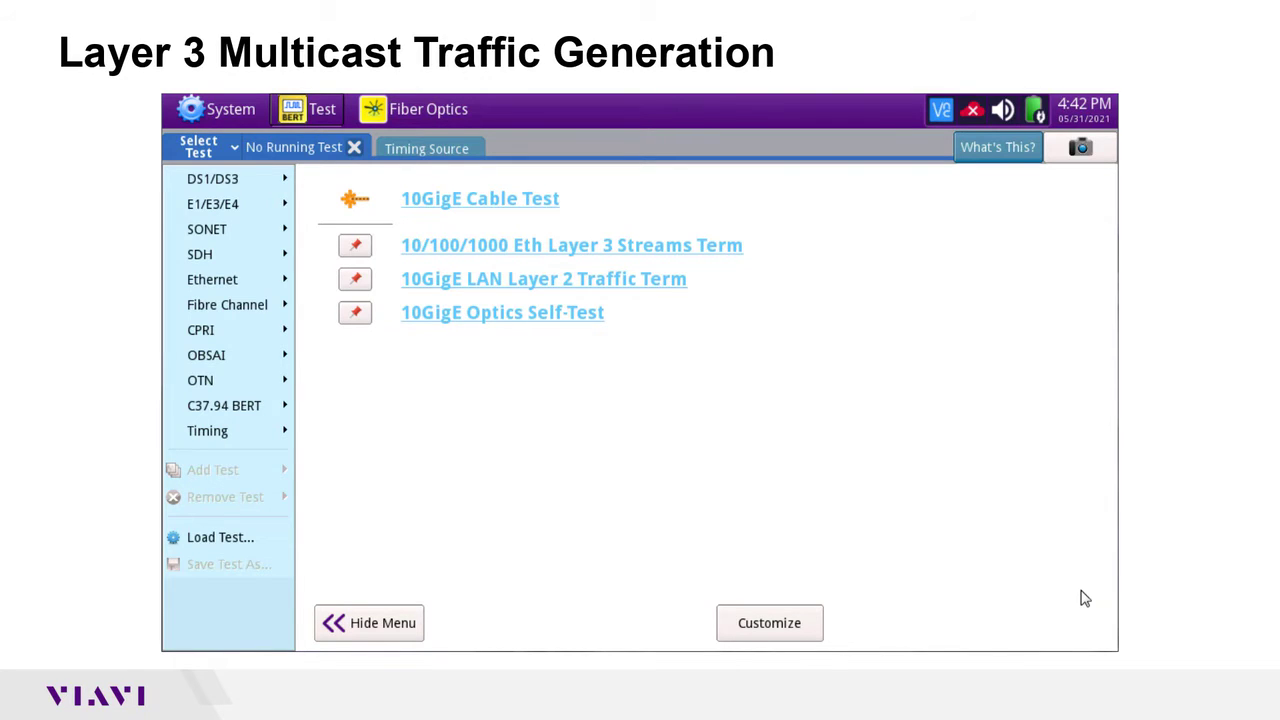
Step: Load the port 1 Layer 3 Multiple Streams IPv4 Terminate test under Ethernet 10/100/1000
click(228, 282)
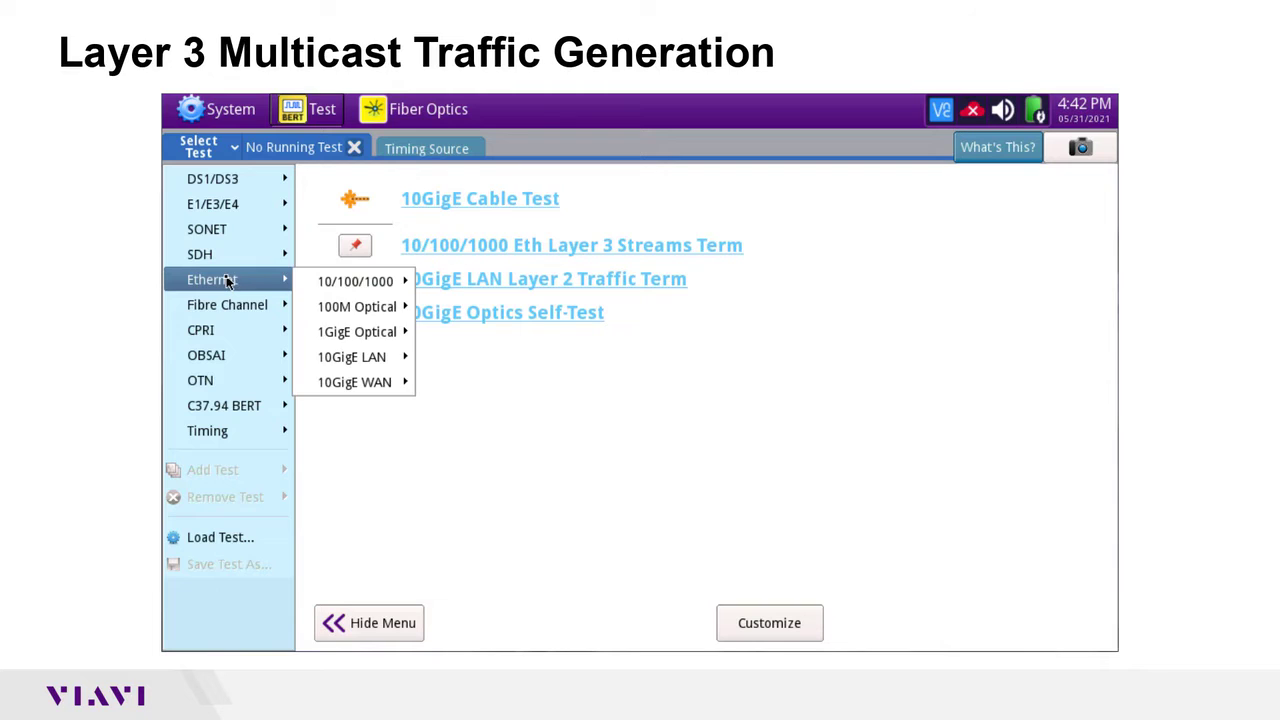
click(340, 284)
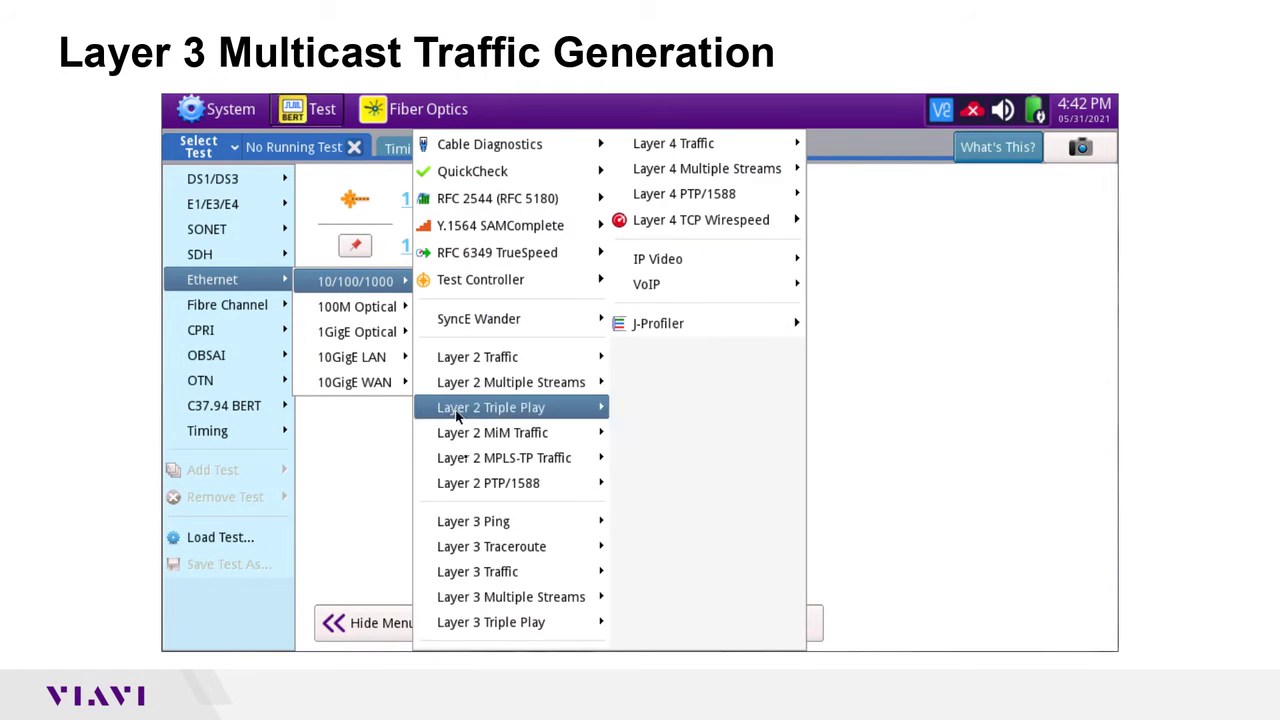
mouse_move(646, 599)
click(706, 609)
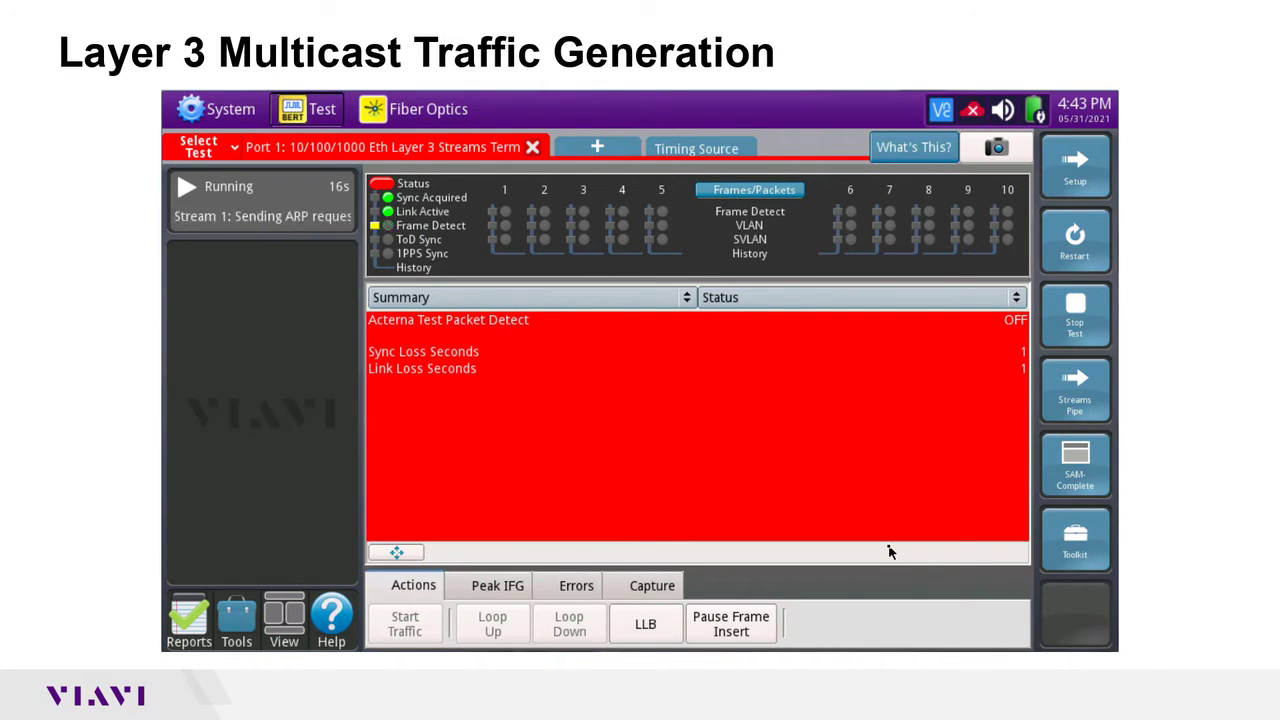
Step: In All Streams setup, set source IP 100.0.0.100 and change the default gateway to 100.0.0.200
click(1075, 170)
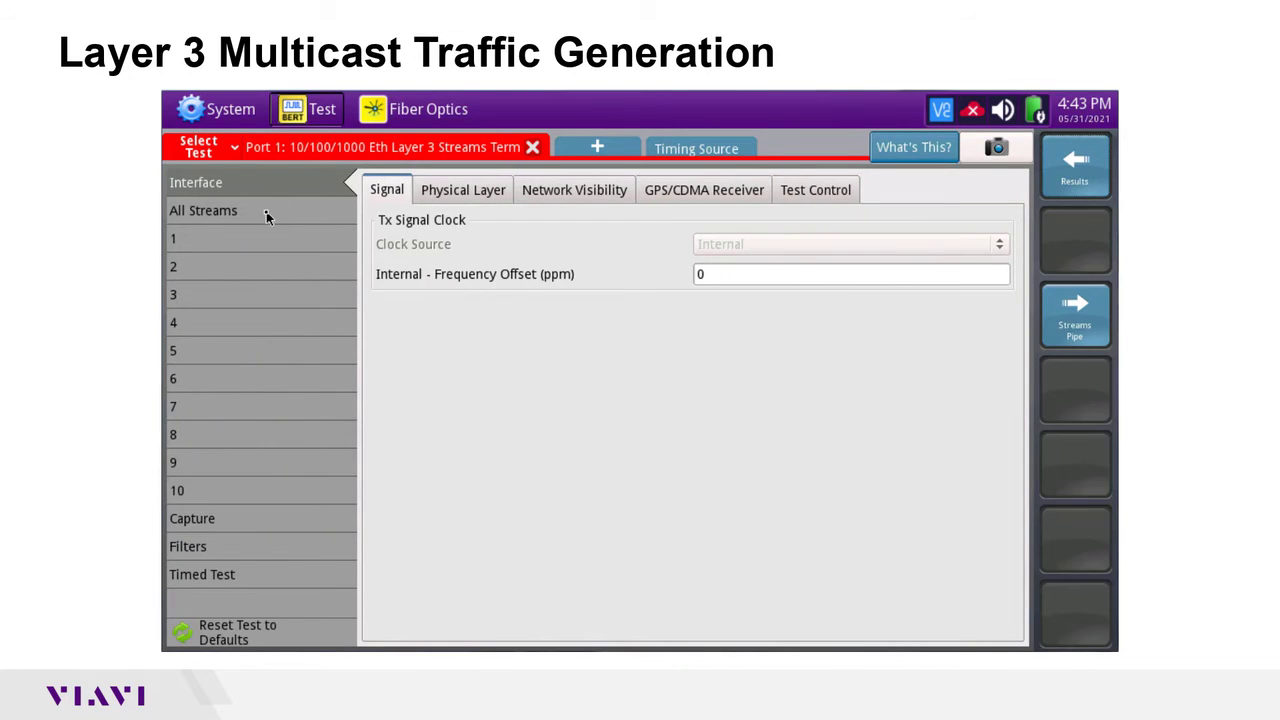
click(267, 214)
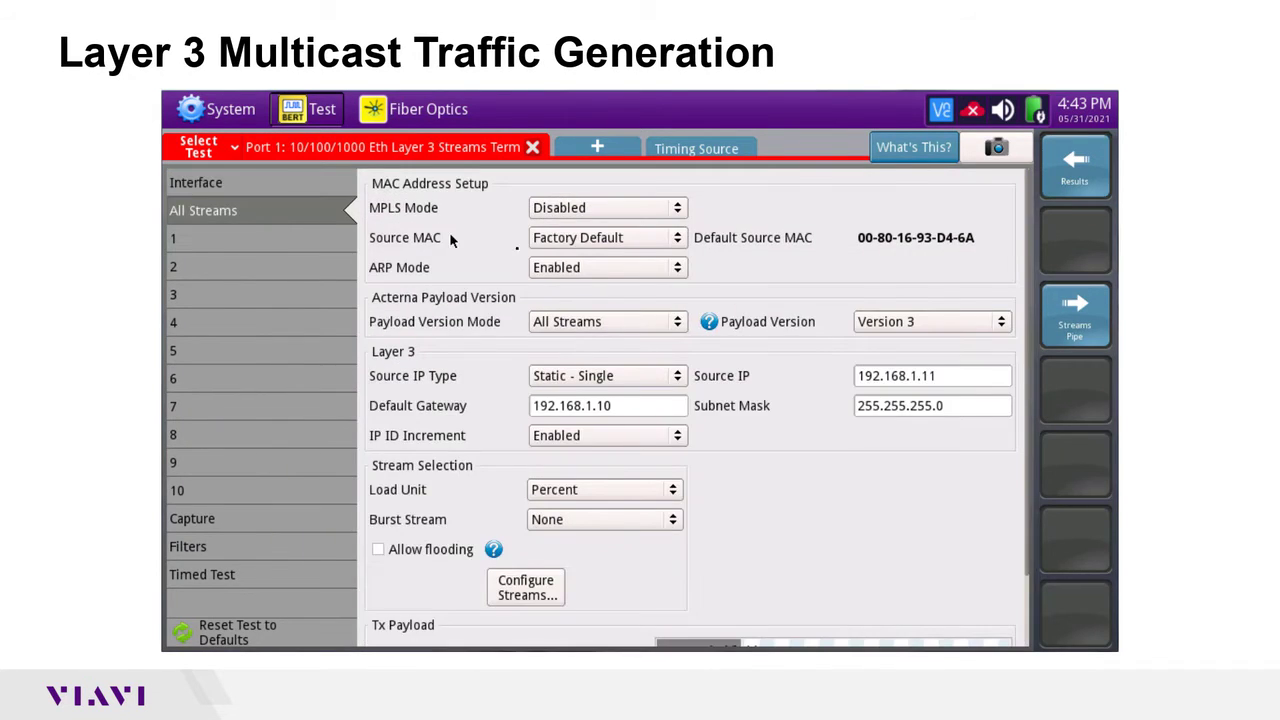
click(968, 380)
text(100.0.0)
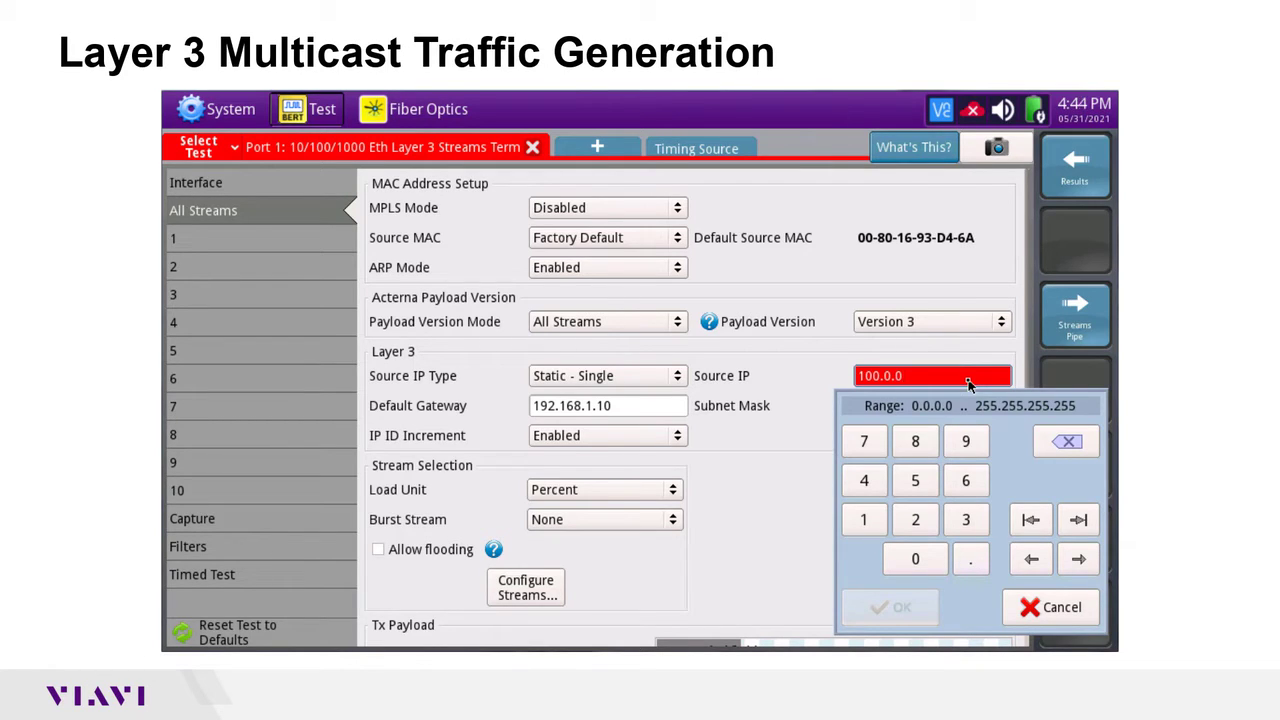
text(.100)
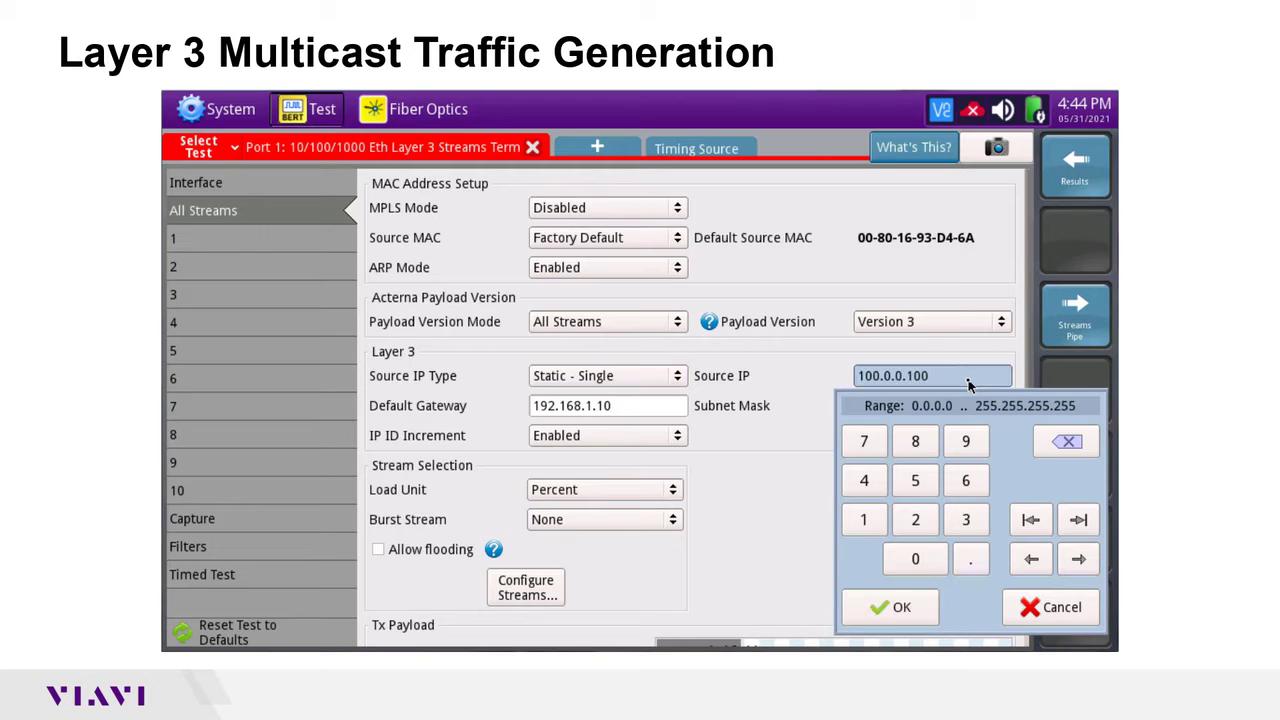
key(Return)
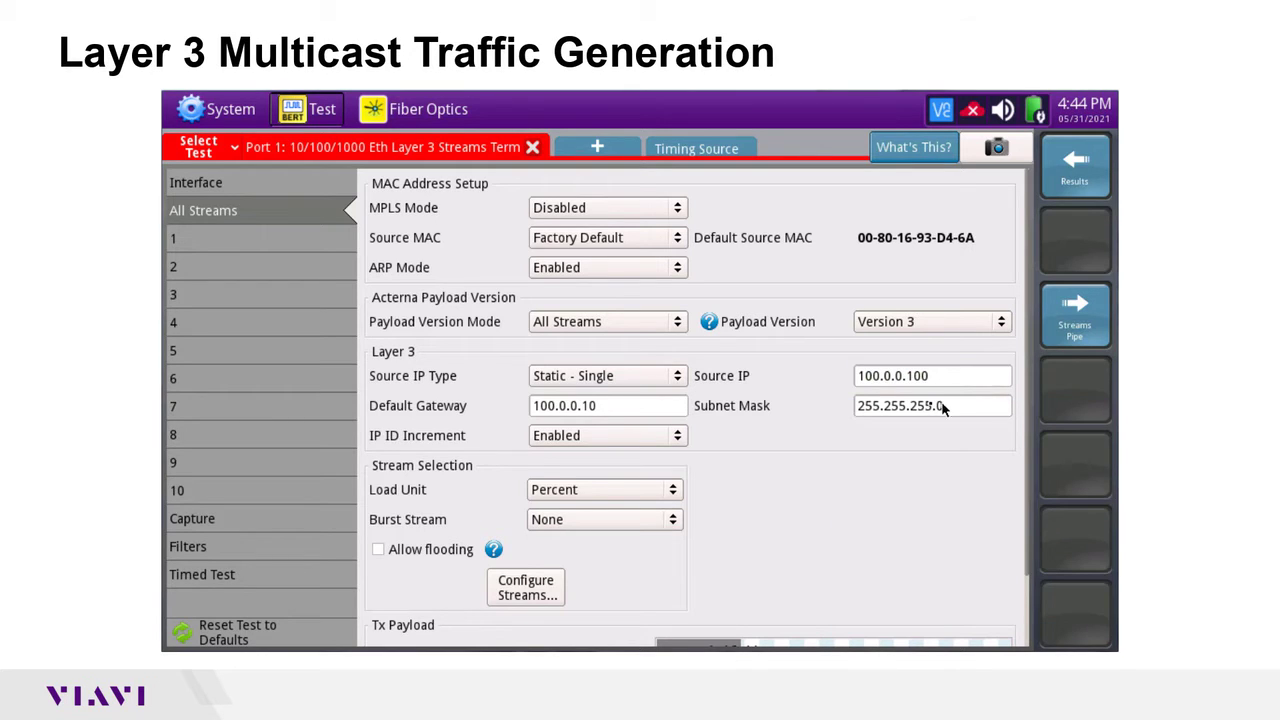
click(658, 412)
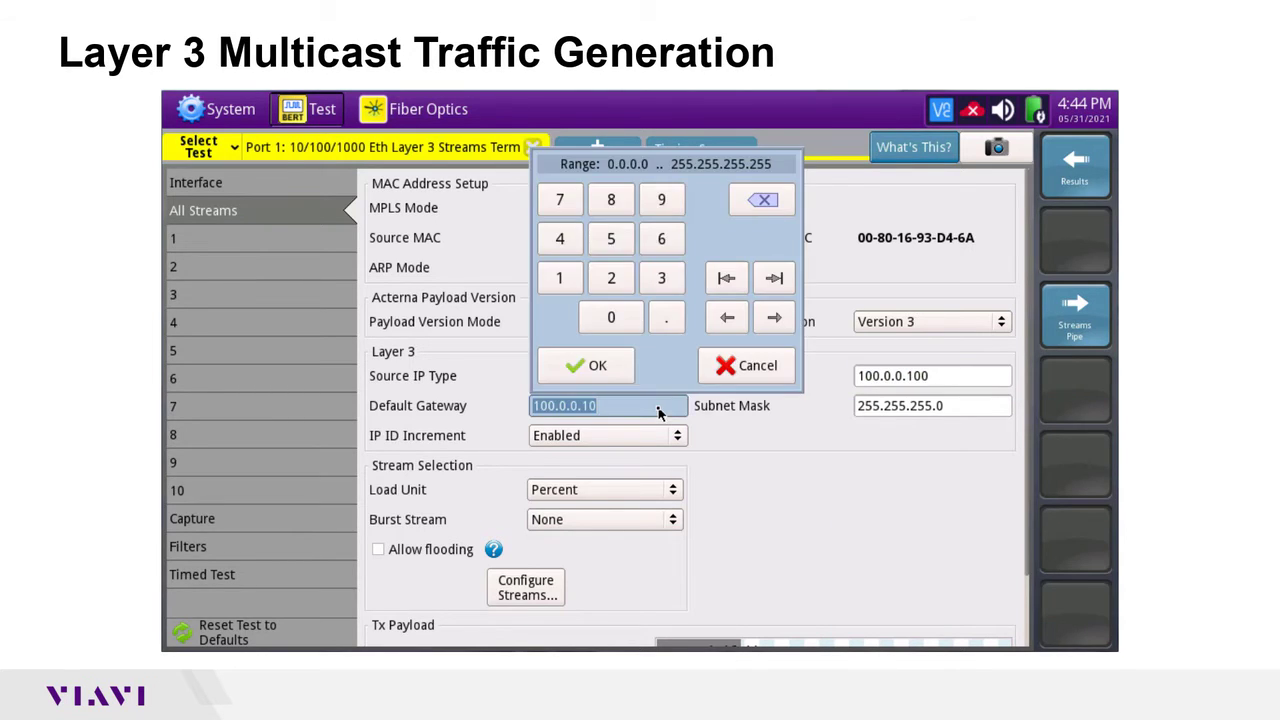
click(658, 412)
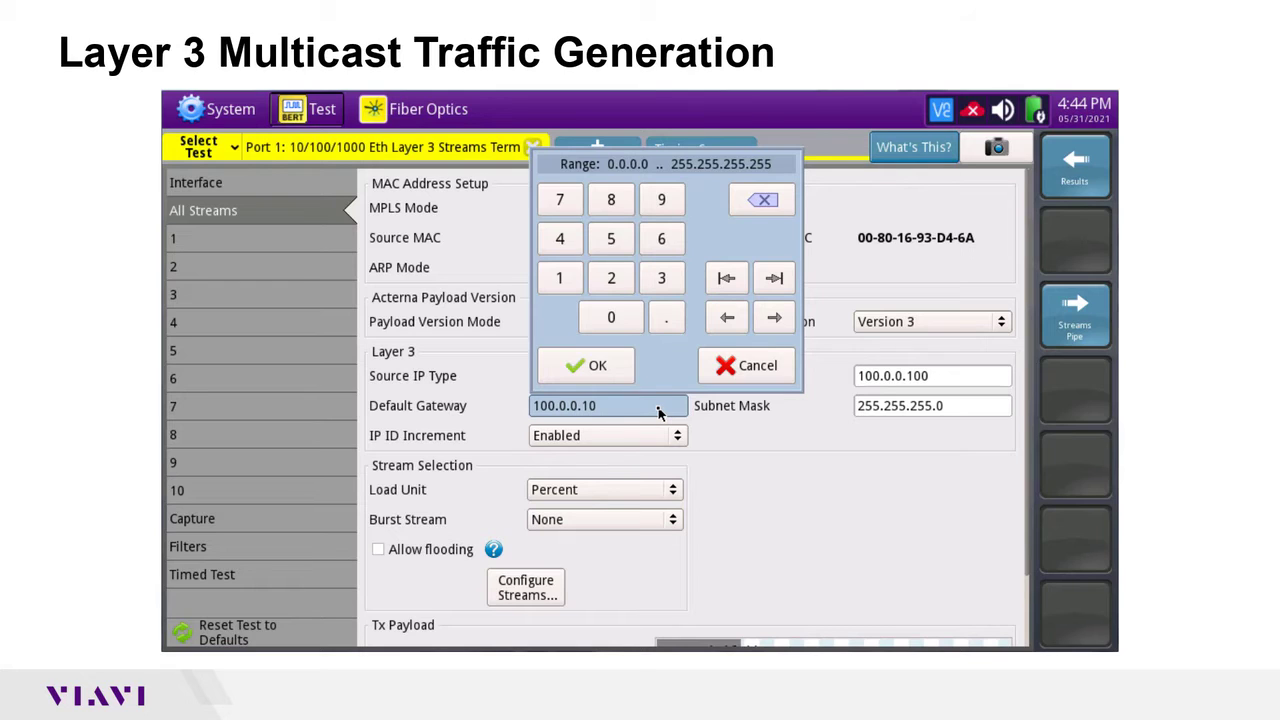
key(BackSpace)
key(BackSpace)
text(20)
text(0)
key(Return)
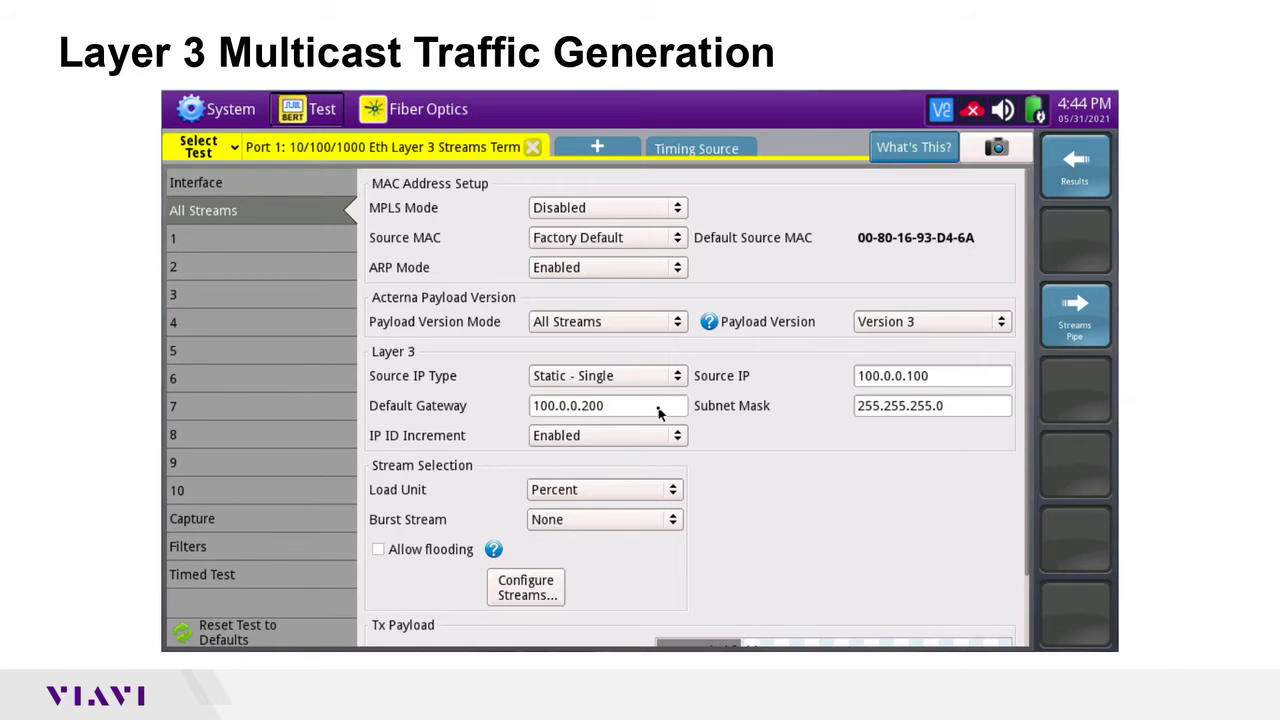
Step: Enable stream 2 at 30% load alongside stream 1's 10%, for 40% total load
click(1073, 324)
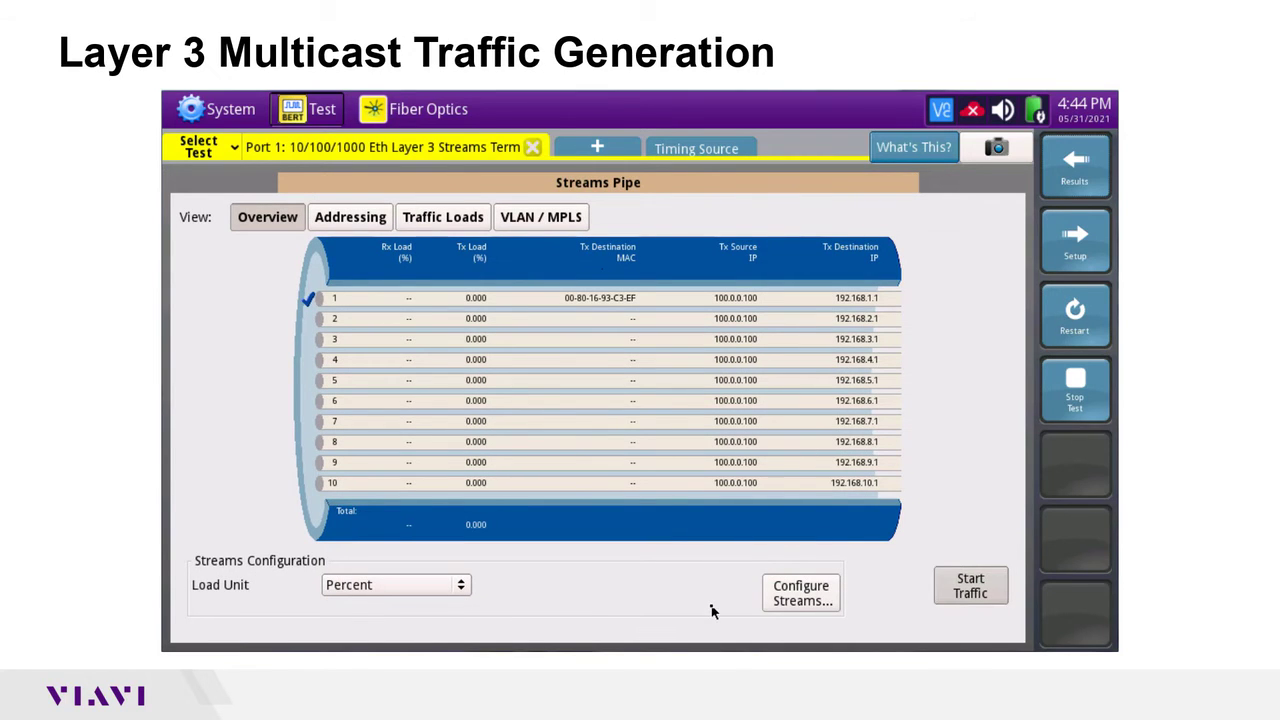
click(812, 605)
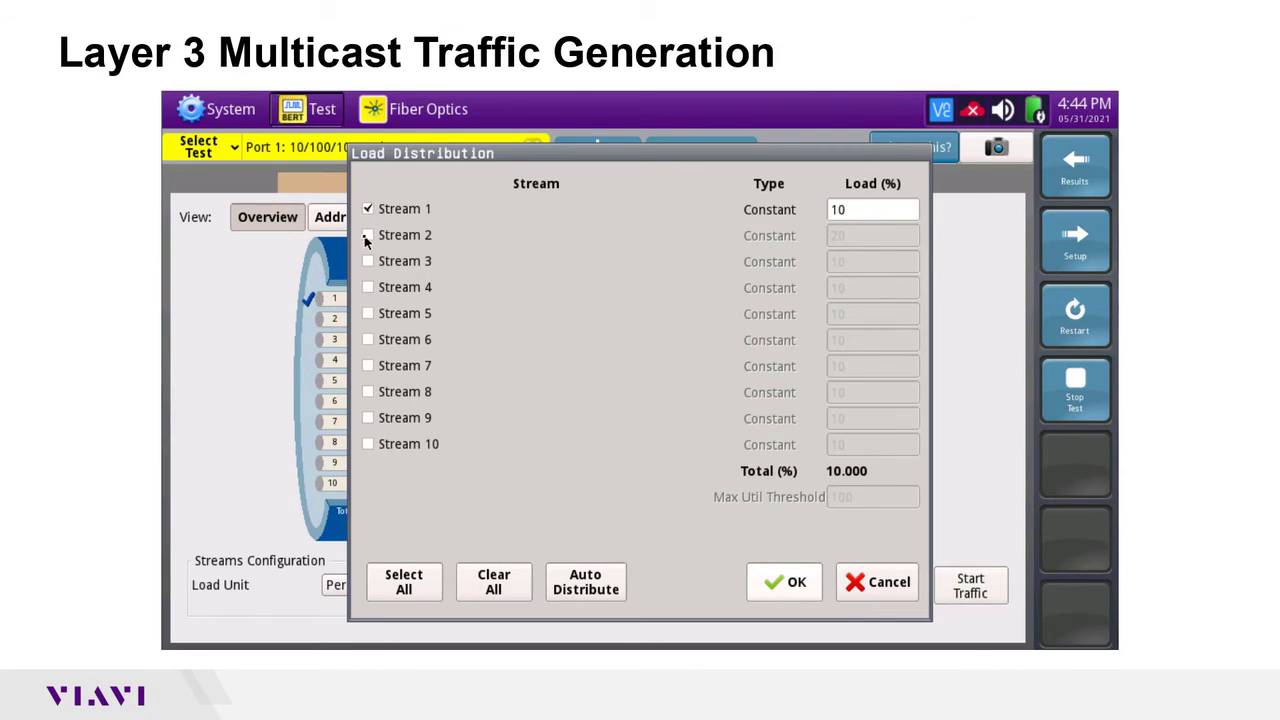
click(366, 237)
click(856, 238)
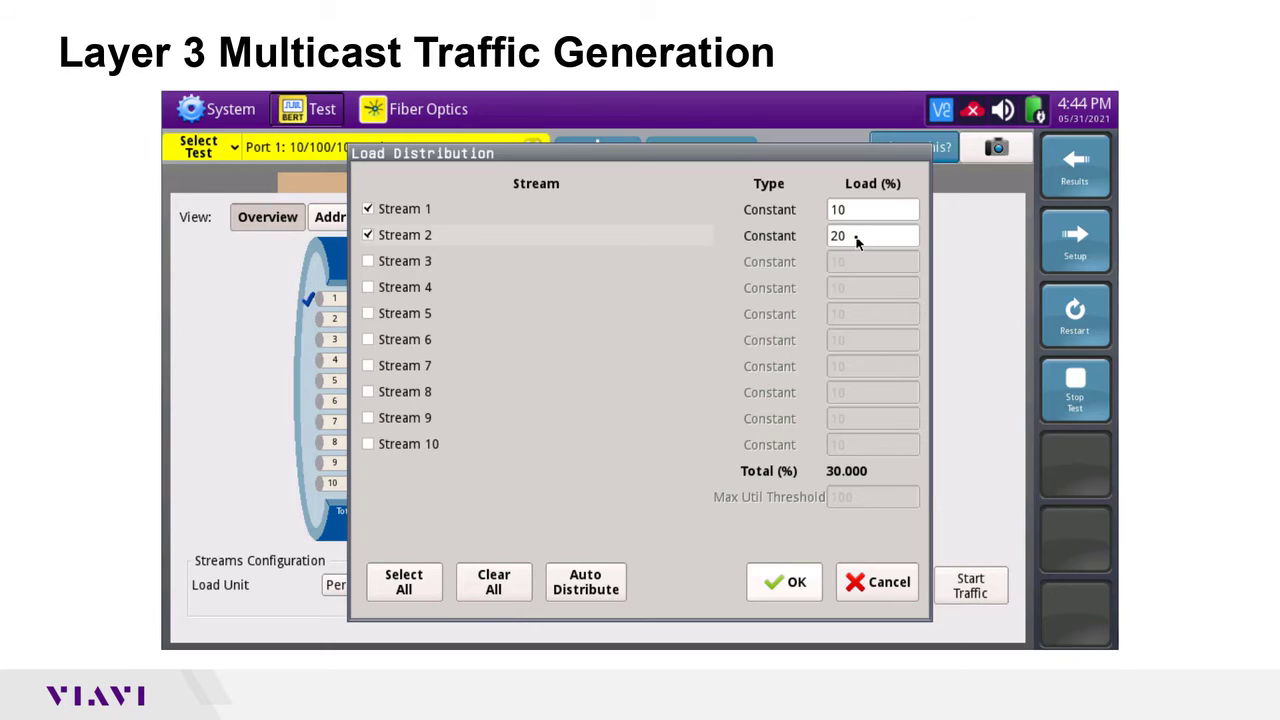
click(946, 379)
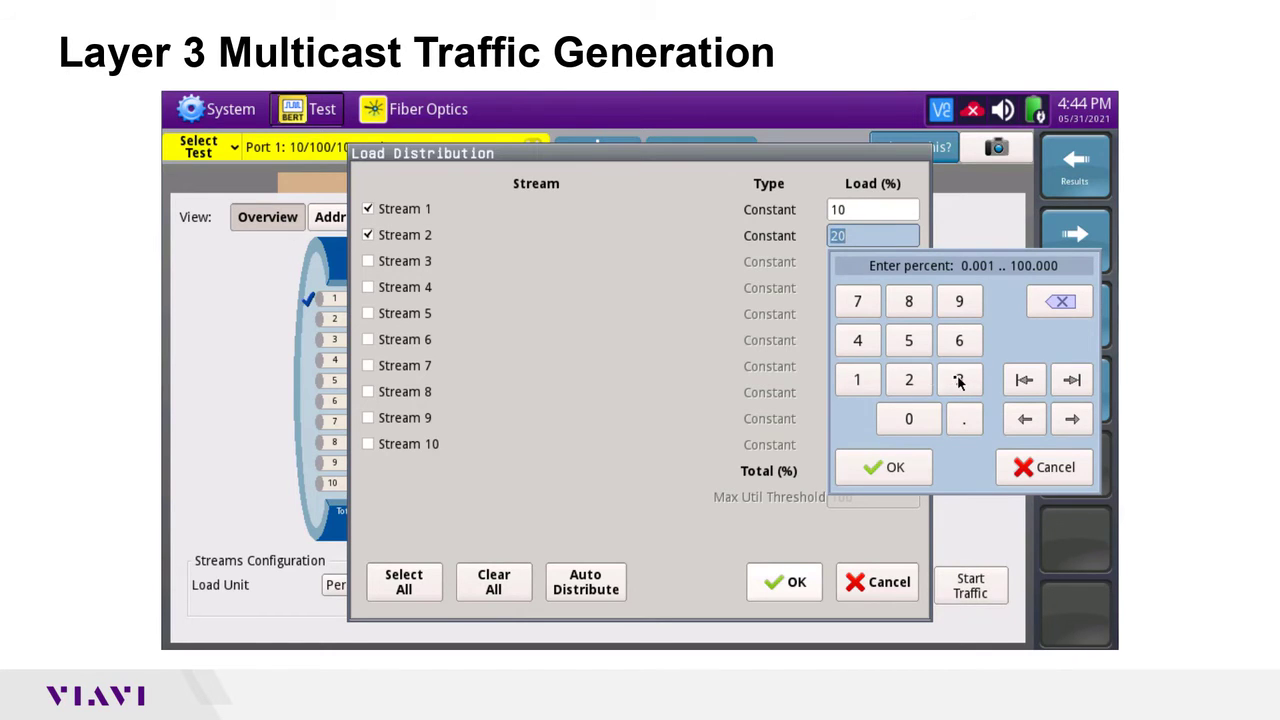
click(908, 418)
click(893, 467)
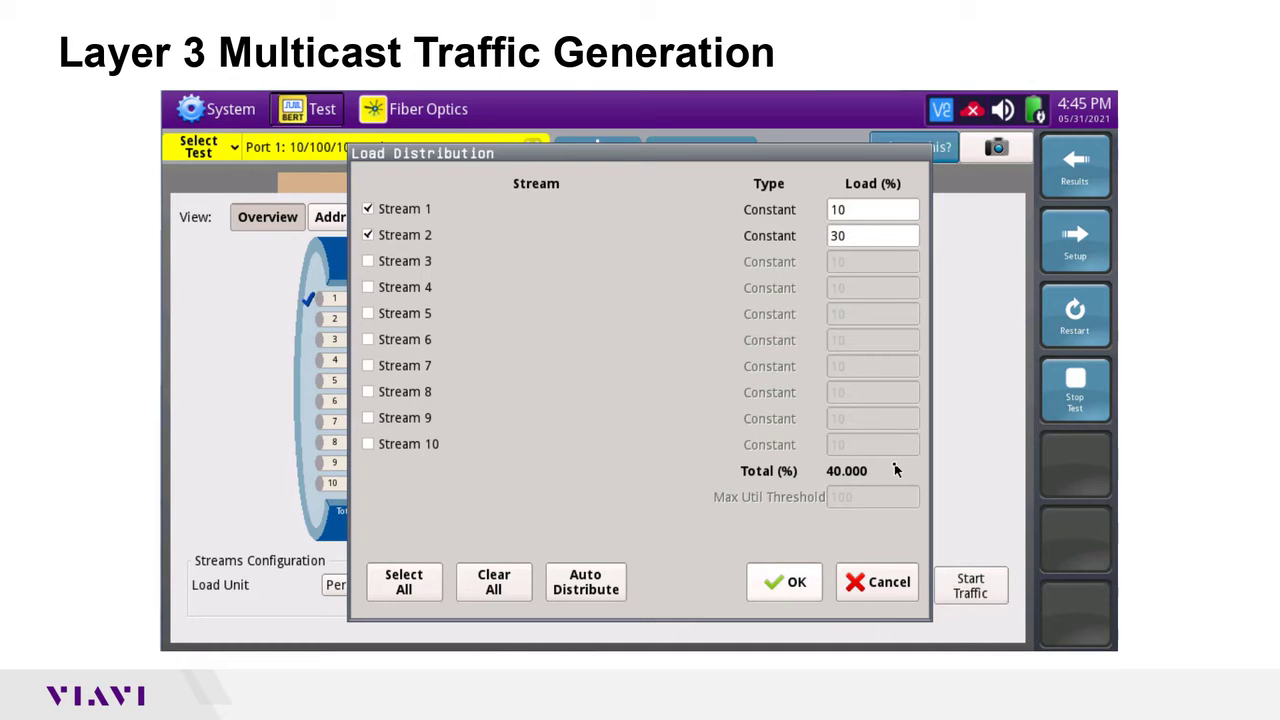
click(788, 590)
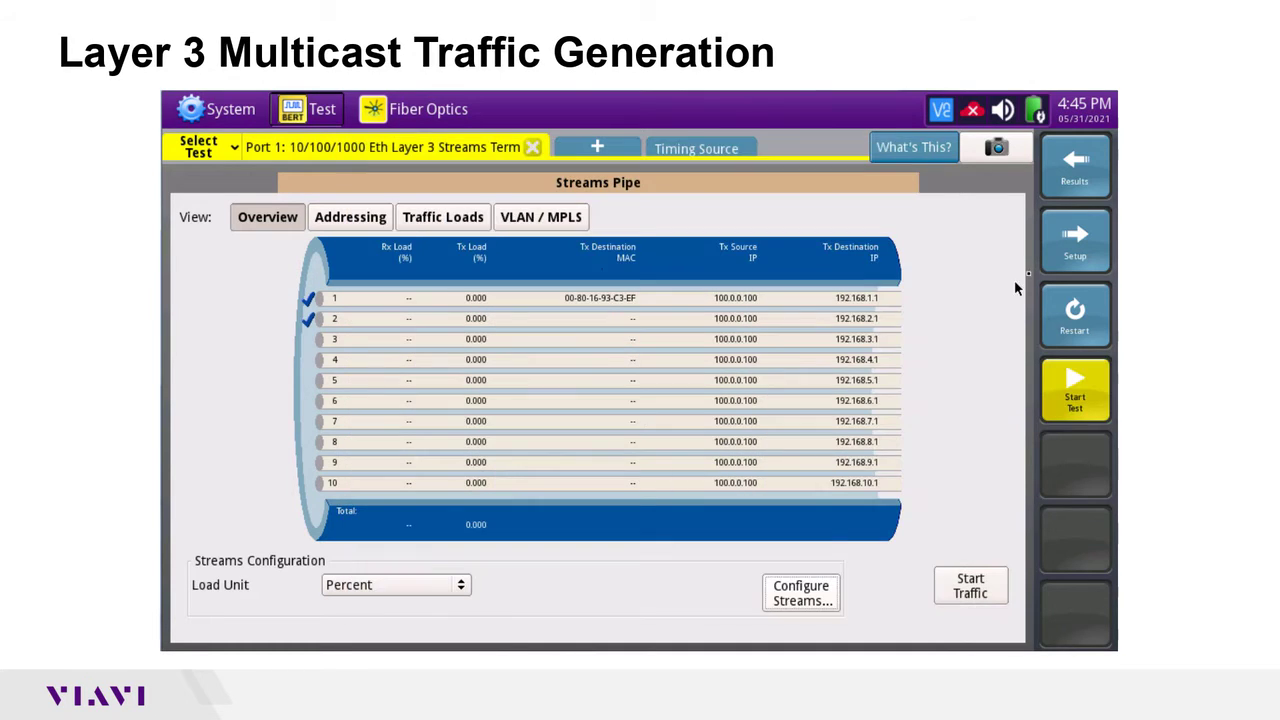
Step: Give stream 1 a 512-byte IP packet length and destination IP 224.0.0.1
click(1074, 256)
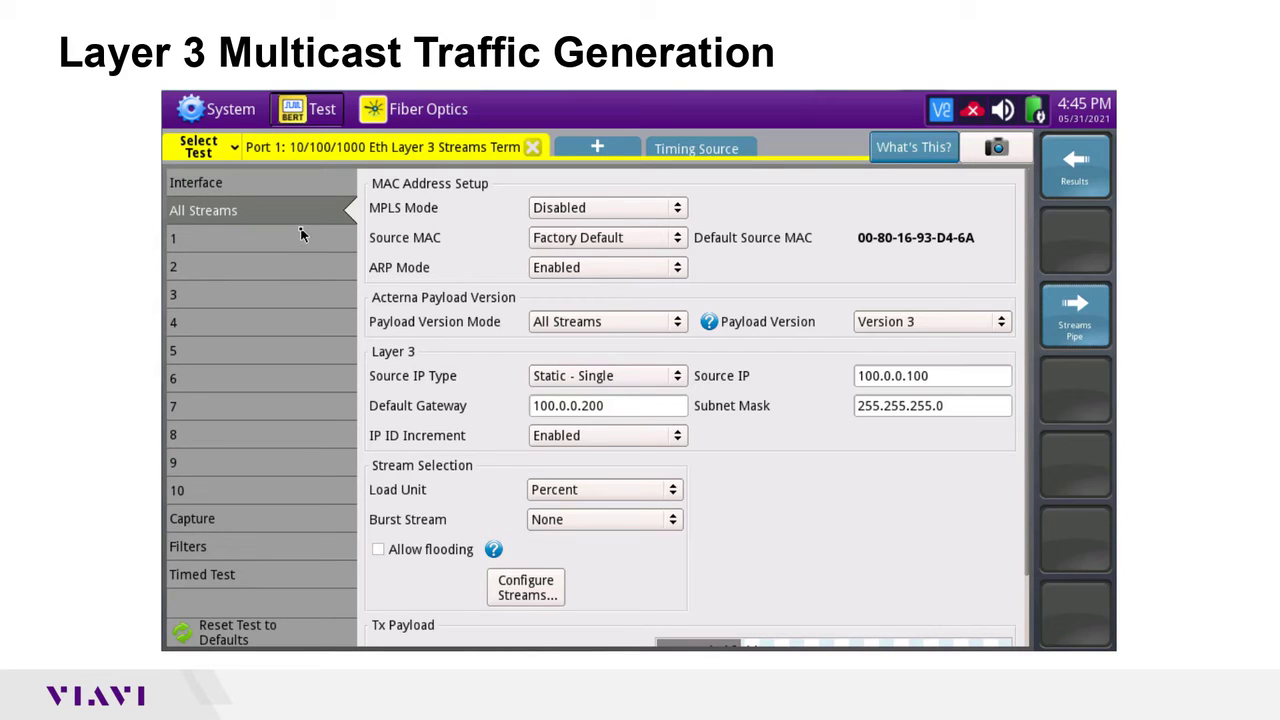
click(296, 240)
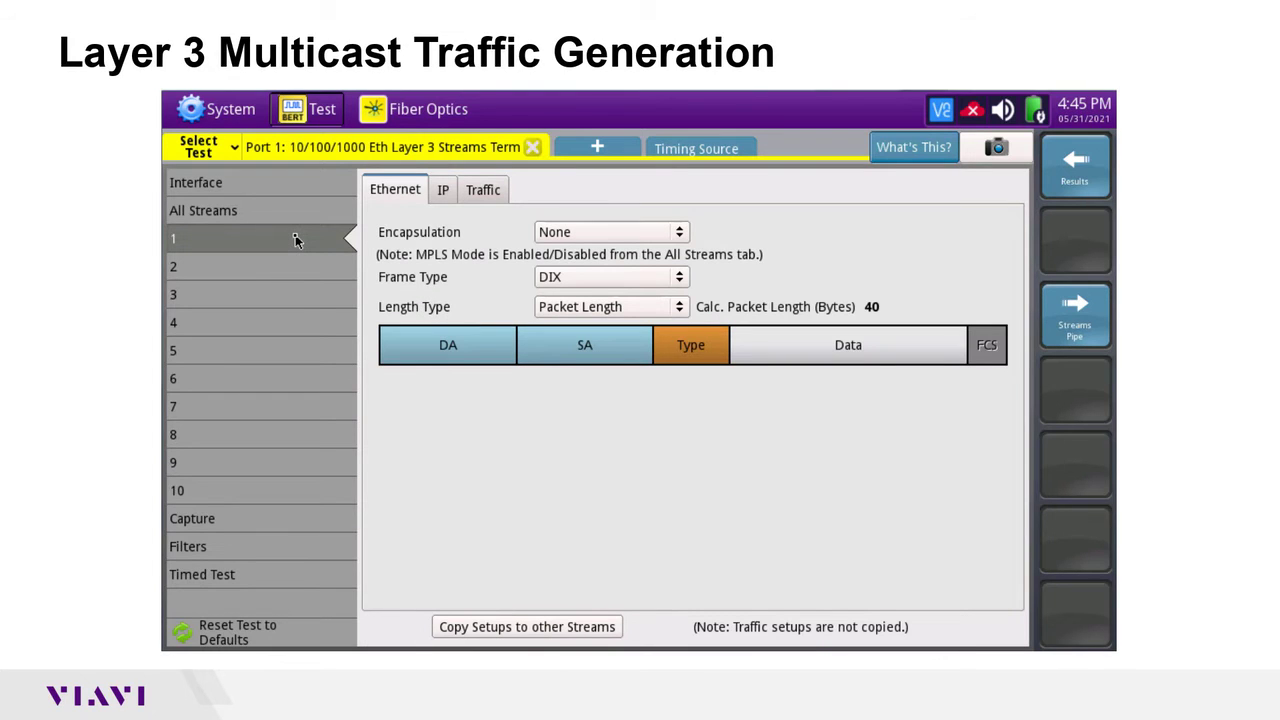
click(447, 198)
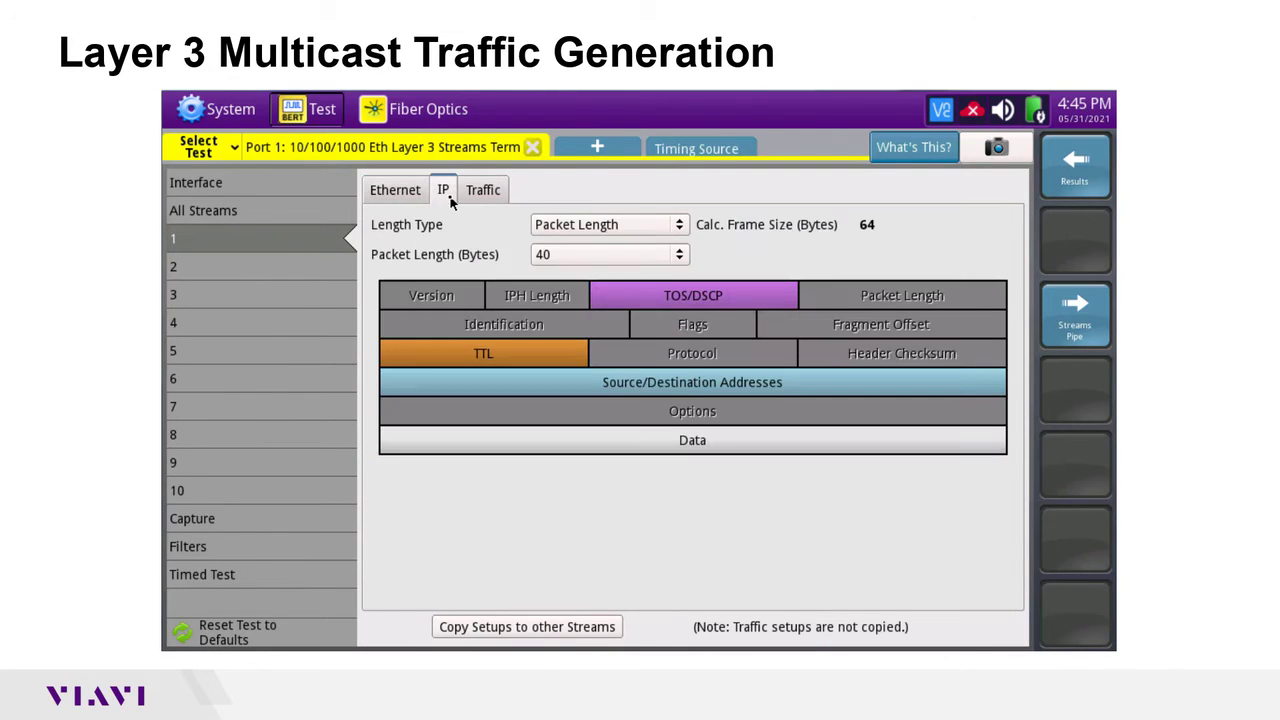
click(579, 254)
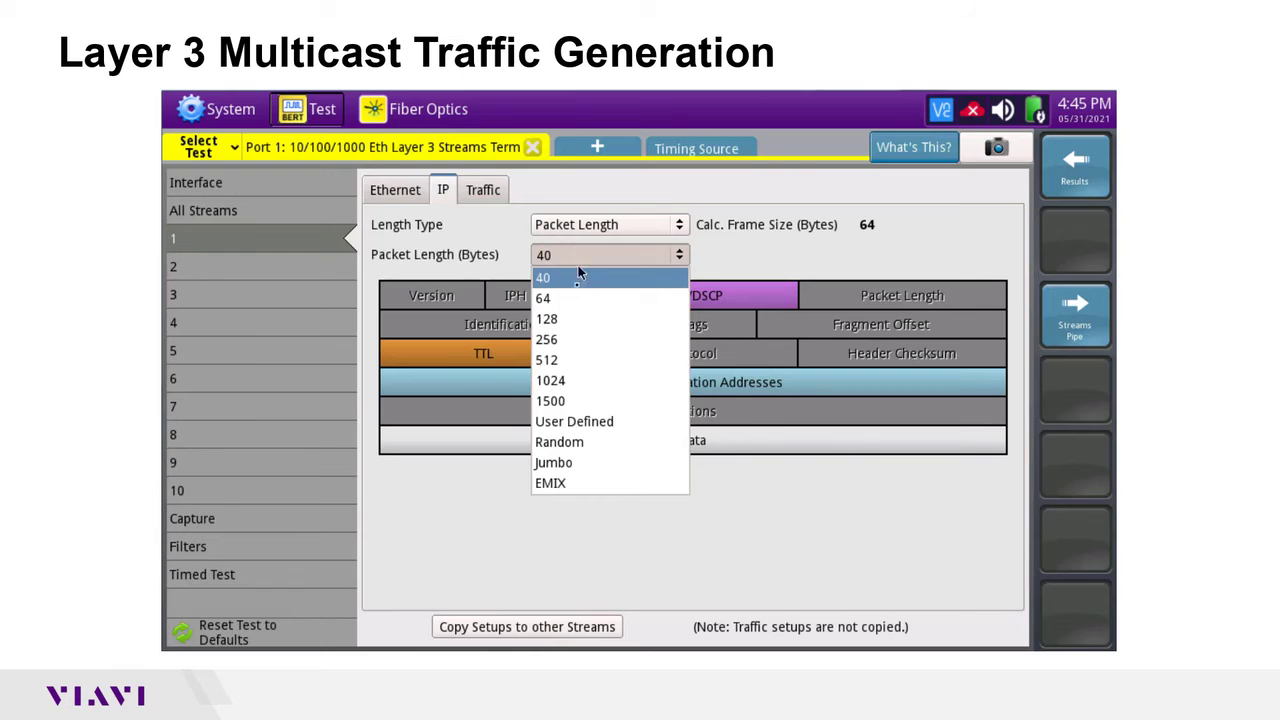
click(575, 360)
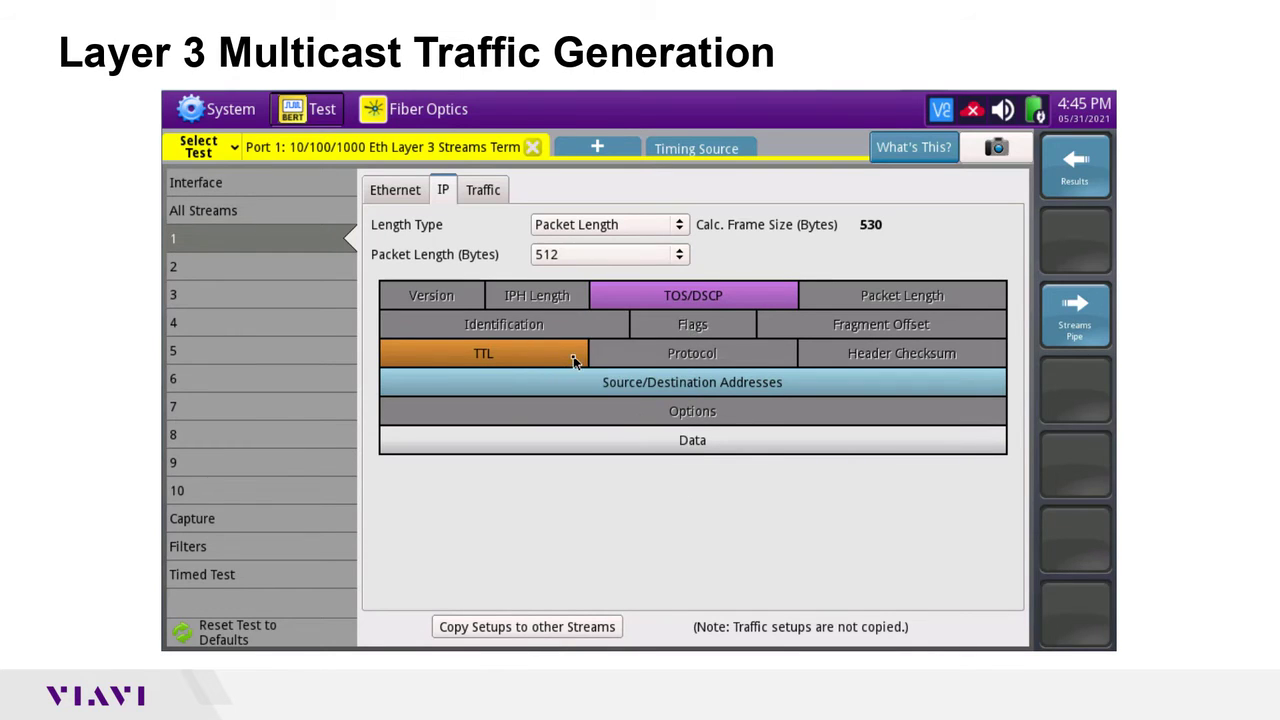
click(648, 391)
click(628, 512)
text(224.0.0.1)
key(Return)
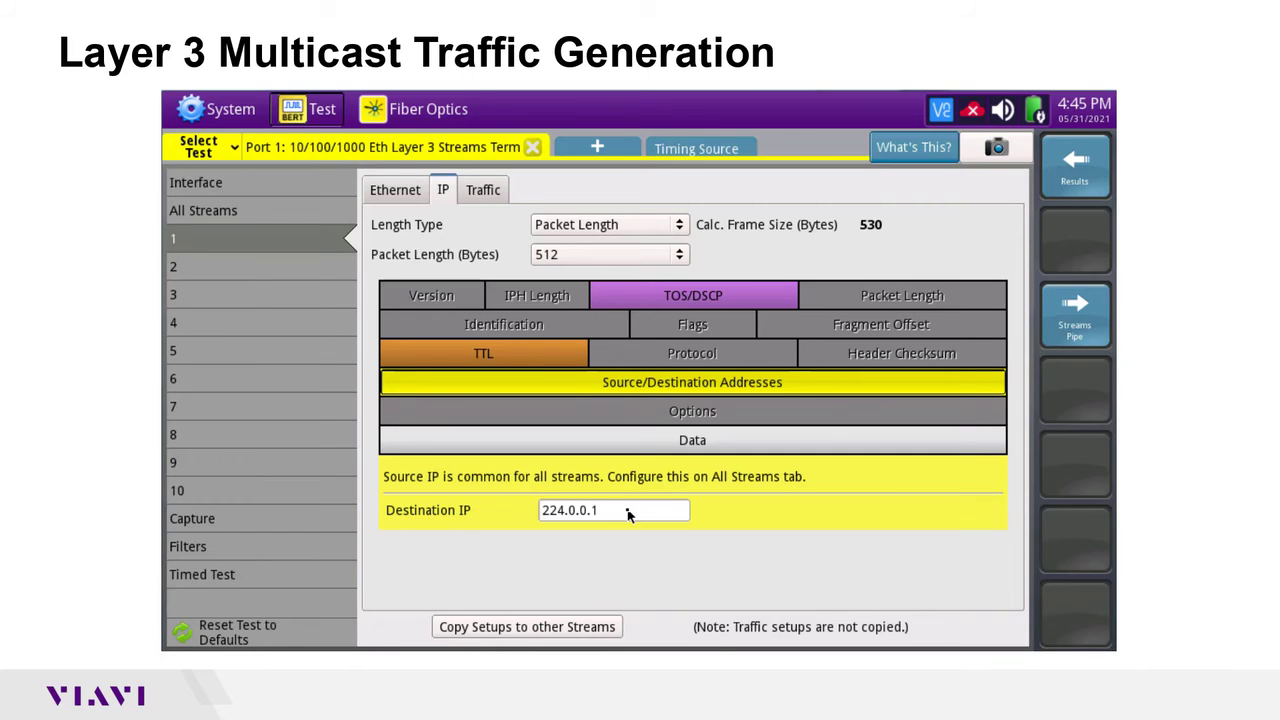
Step: Give stream 2 a 512-byte IP packet length and destination IP 224.0.0.2
click(261, 265)
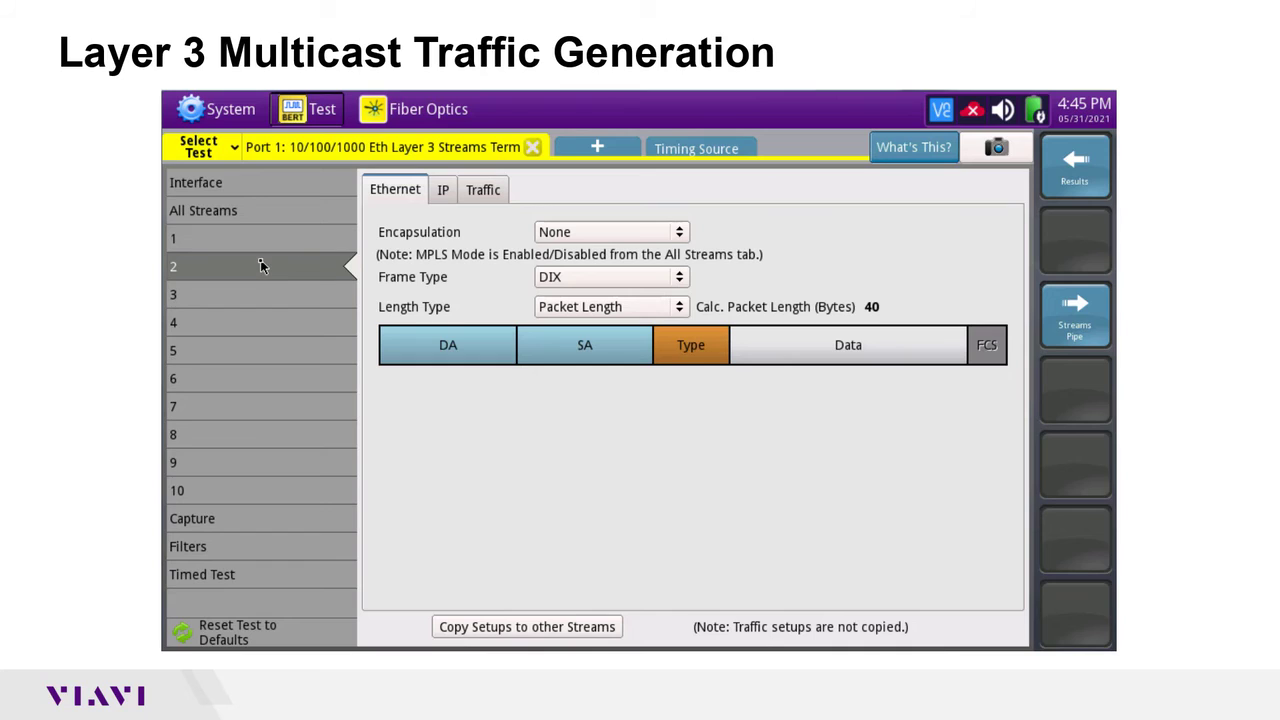
click(447, 191)
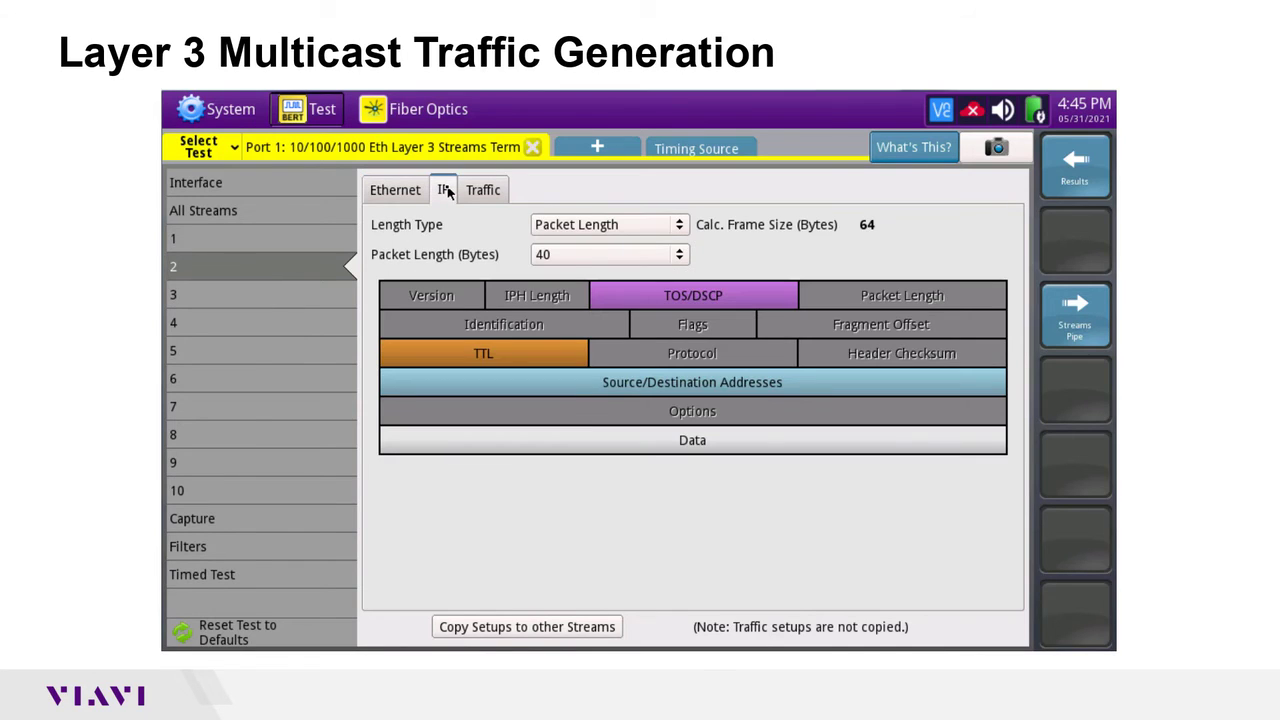
click(575, 262)
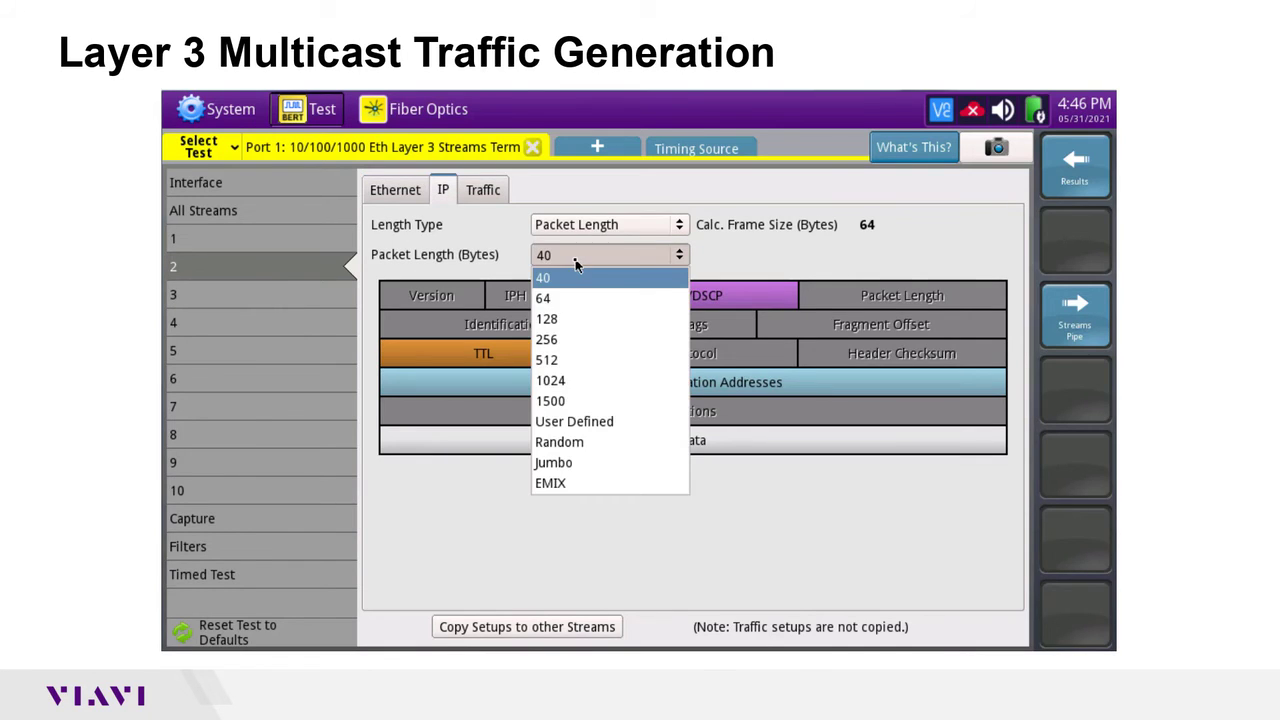
click(578, 361)
click(606, 382)
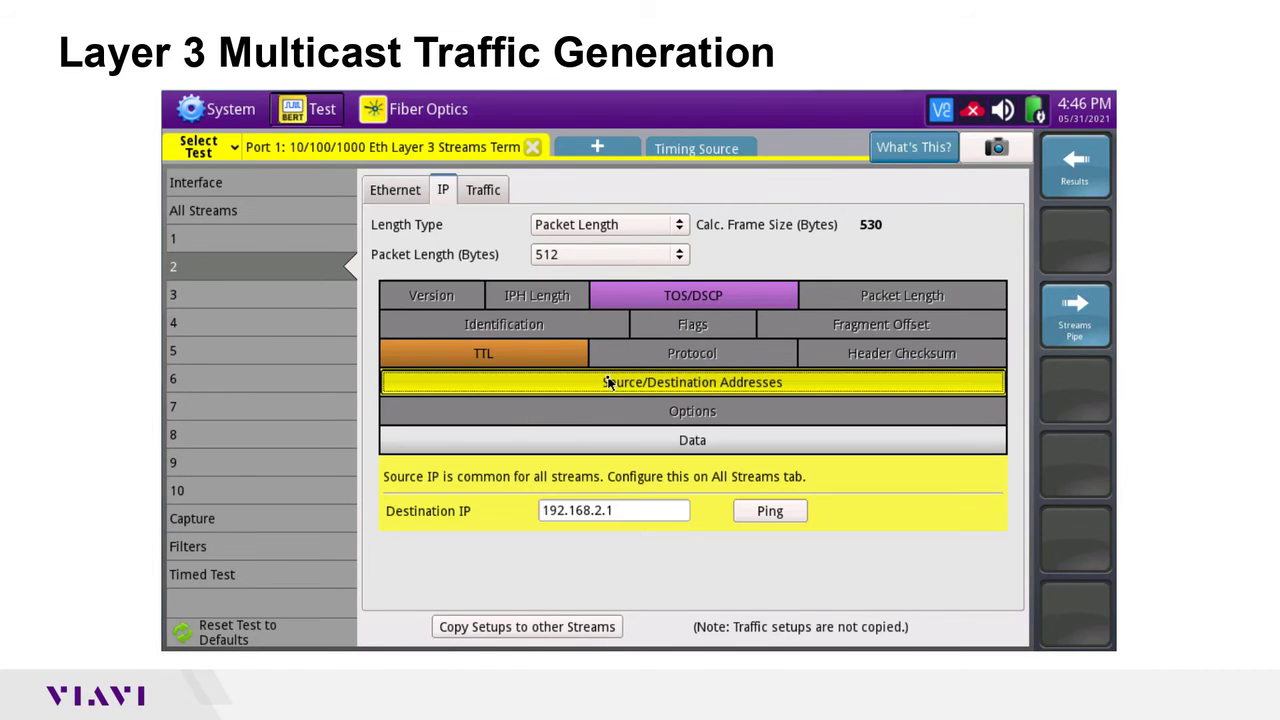
click(643, 510)
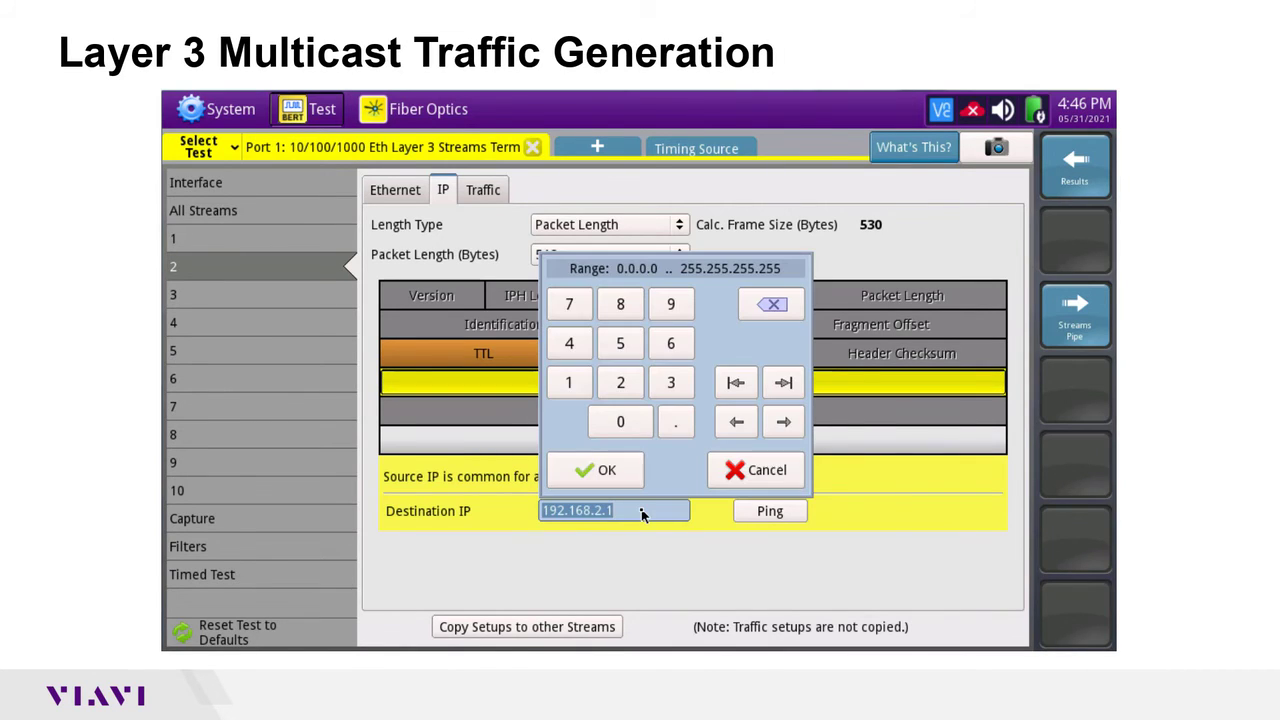
text(224.)
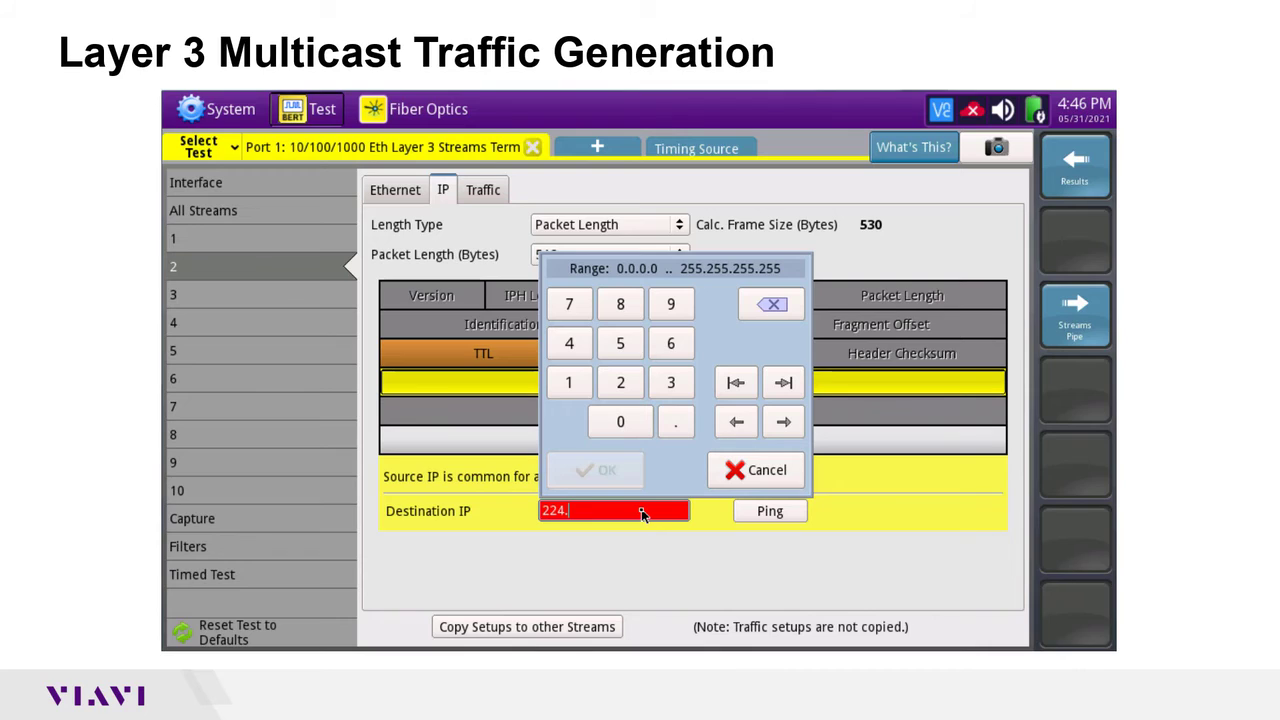
text(0.0.2)
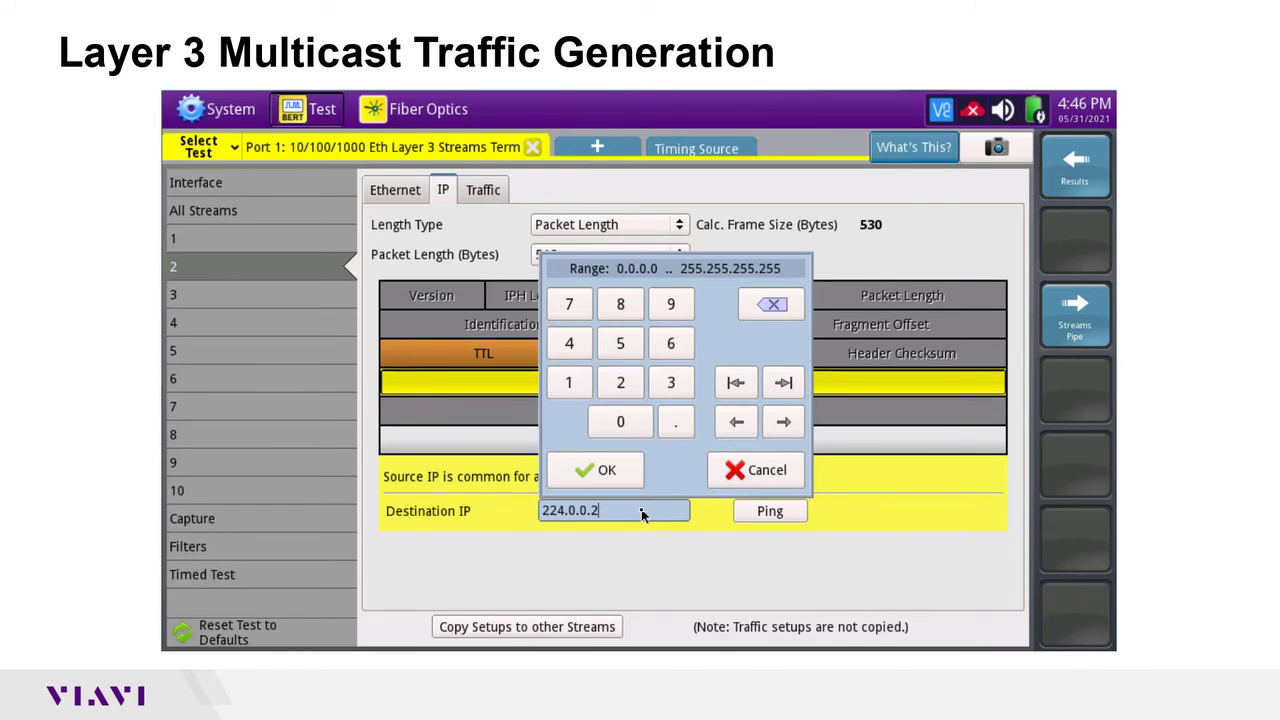
key(Return)
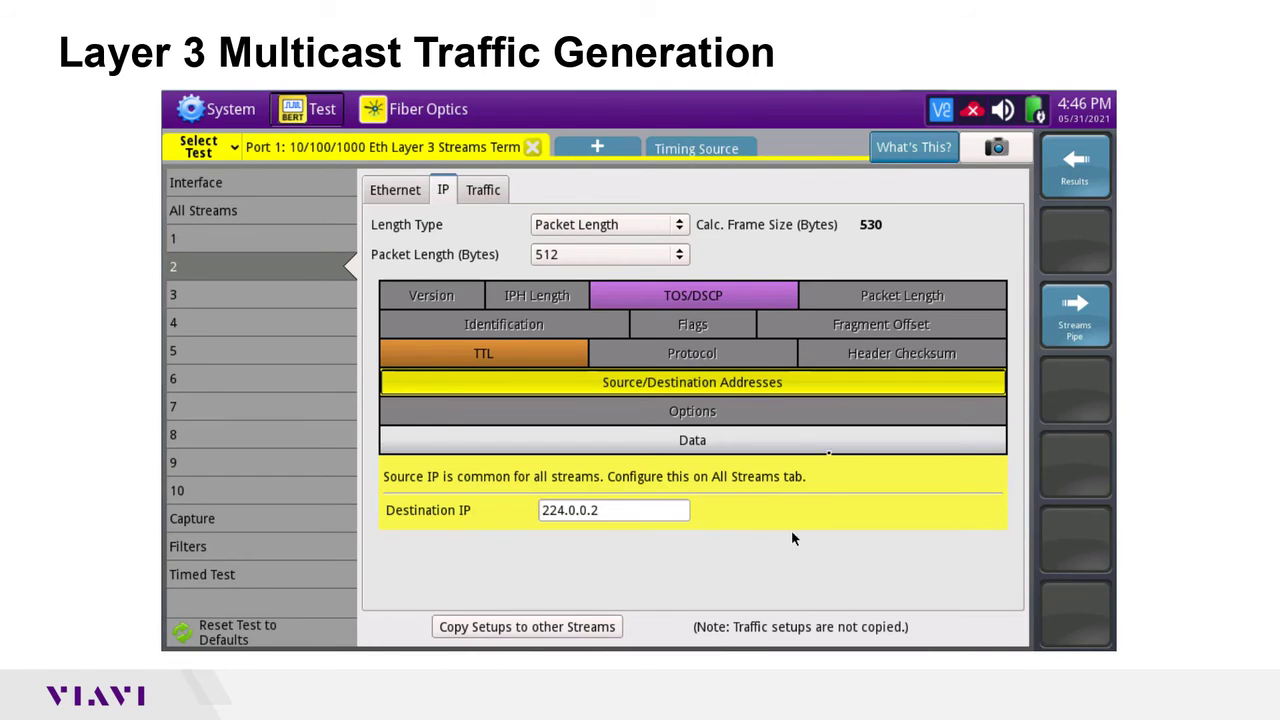
Step: Return to the results summary and review the port's ARP message log
click(1072, 170)
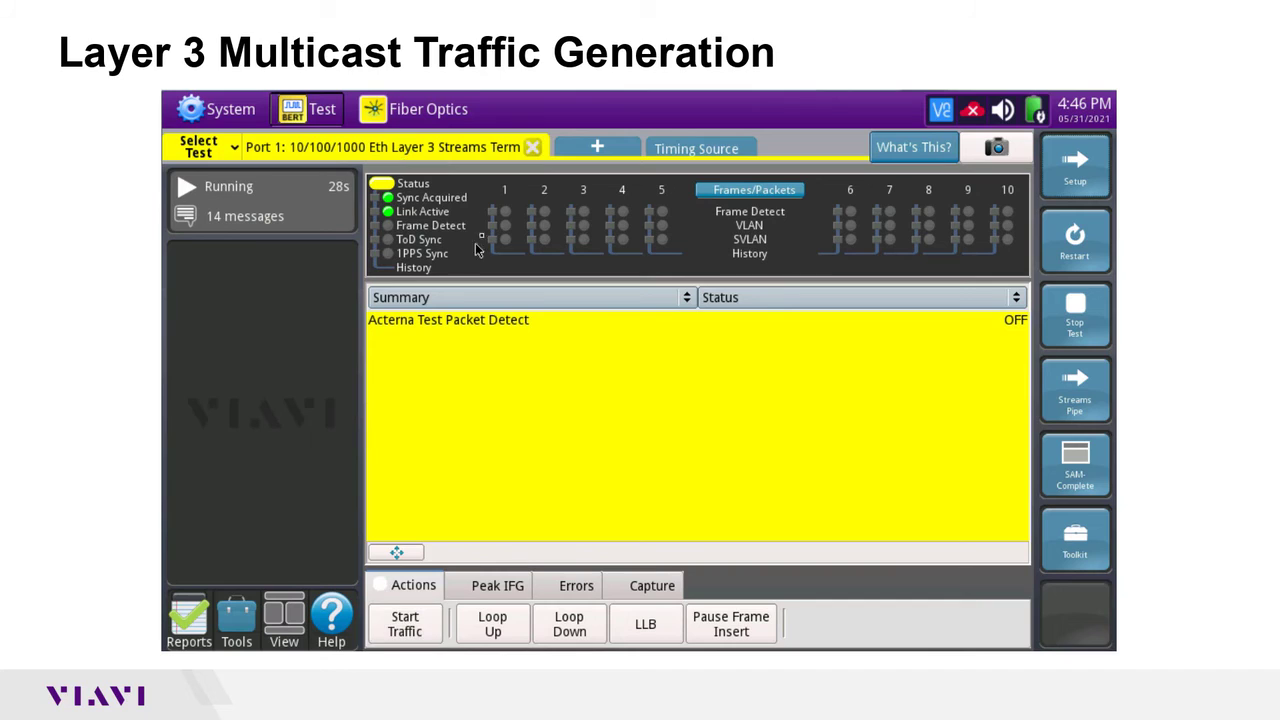
click(241, 220)
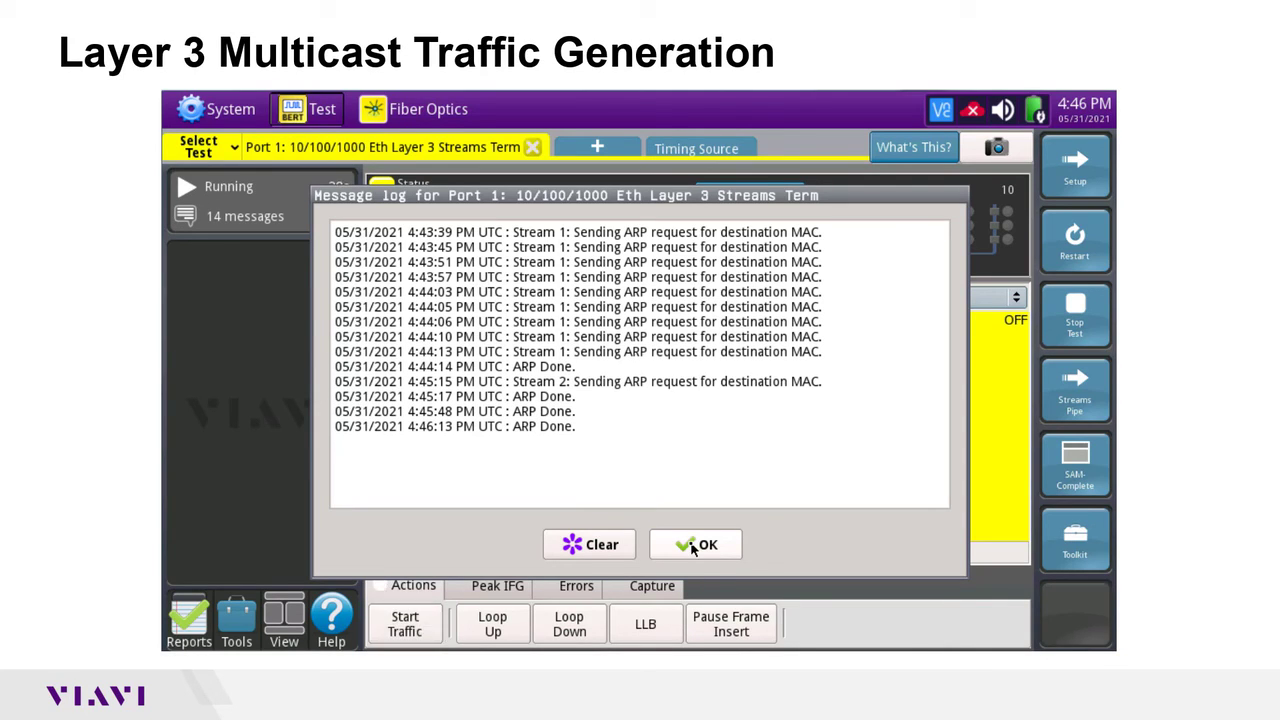
click(696, 545)
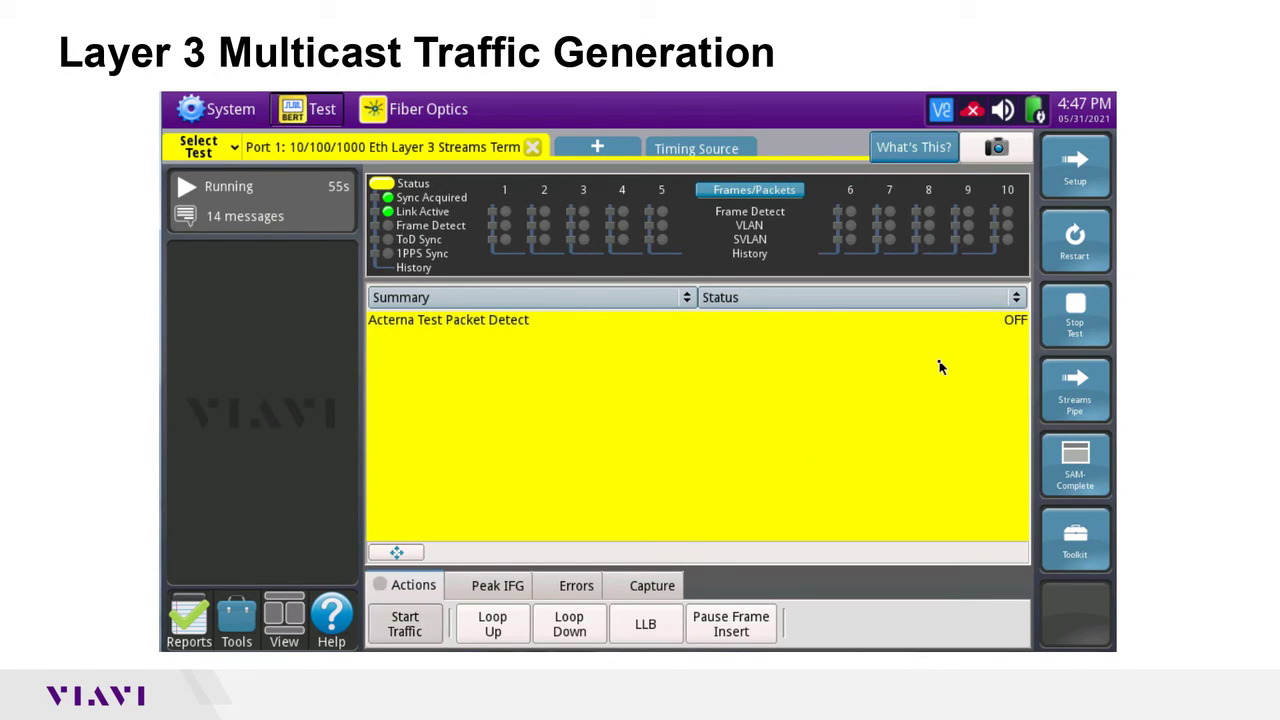
Step: Start traffic on both streams and display the per-stream traffic loads view
click(1090, 393)
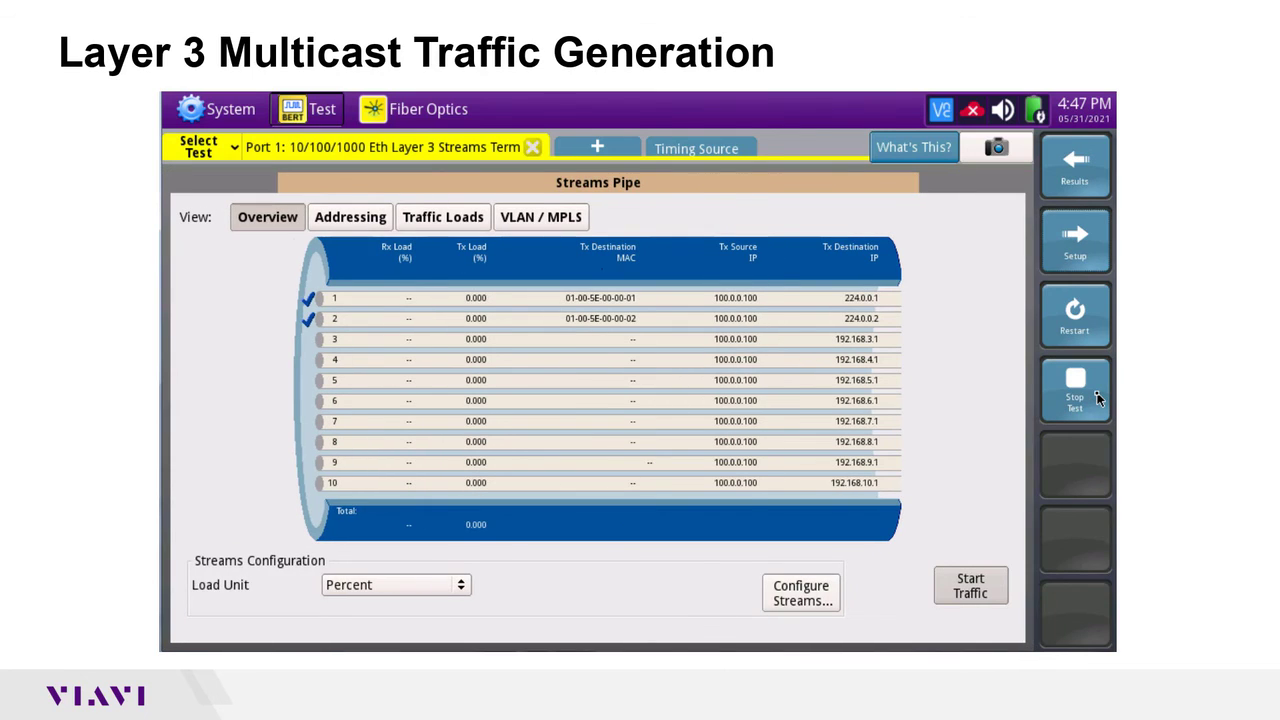
click(968, 595)
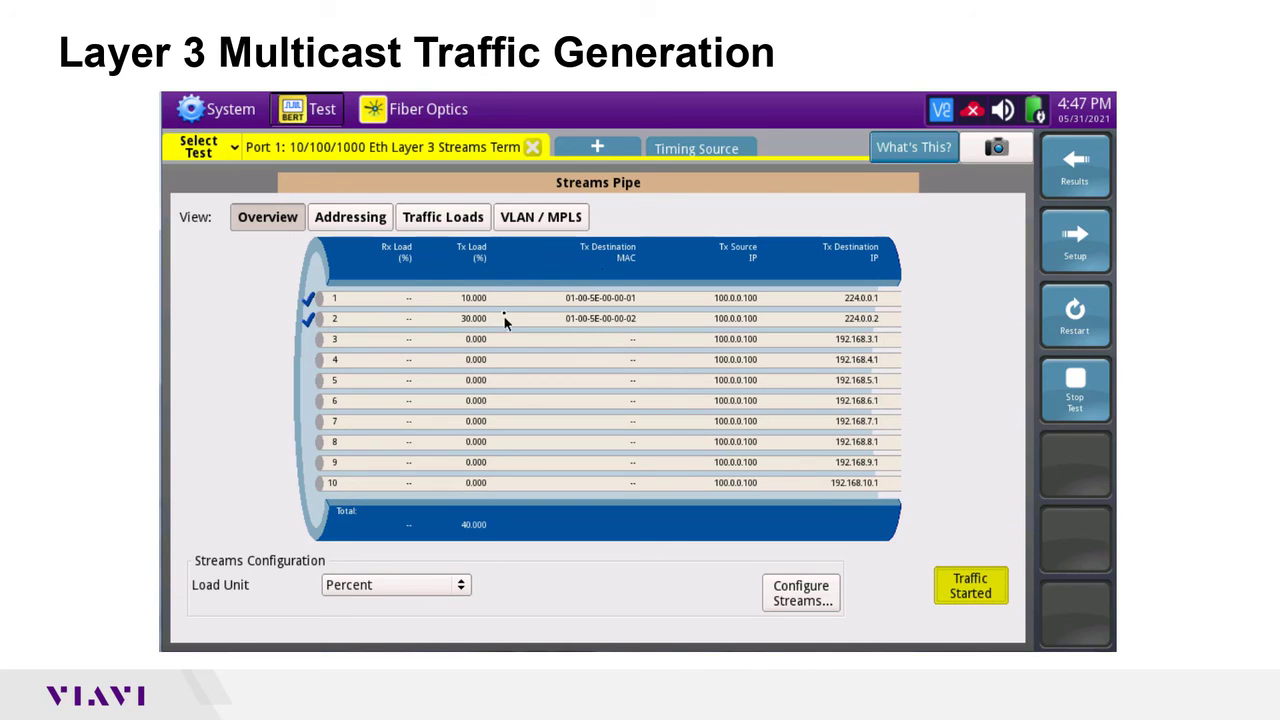
click(463, 222)
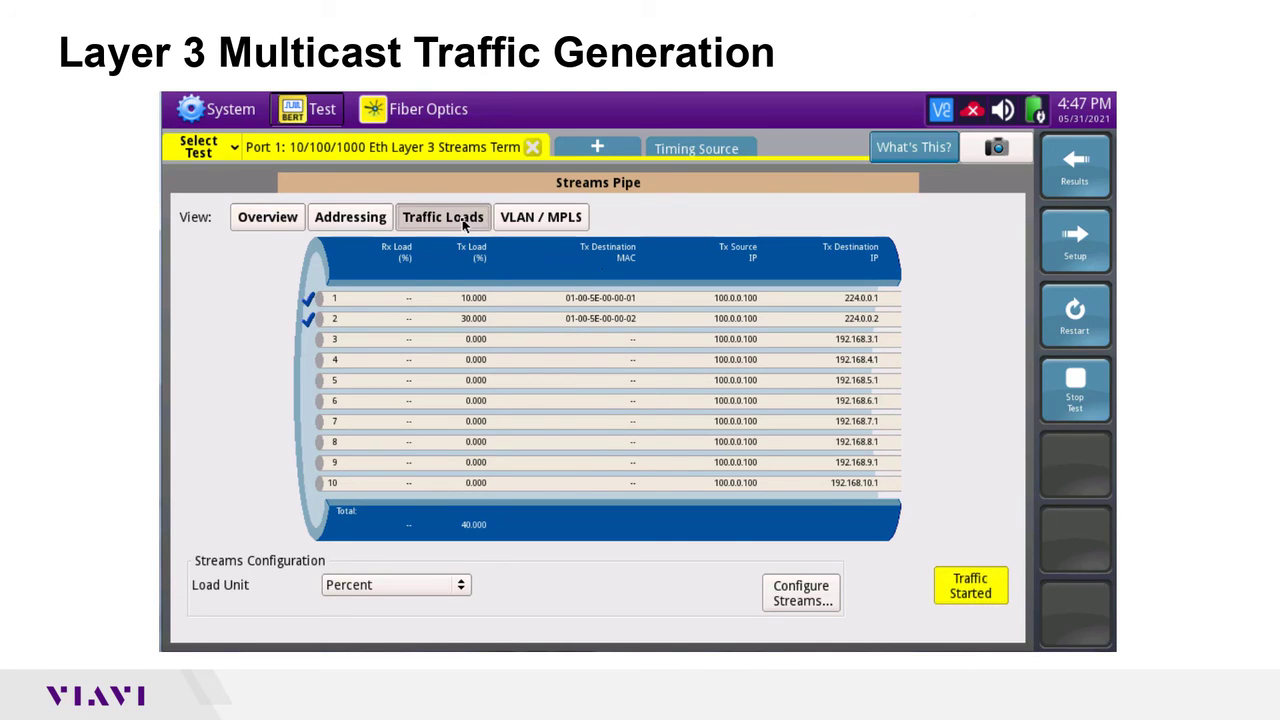